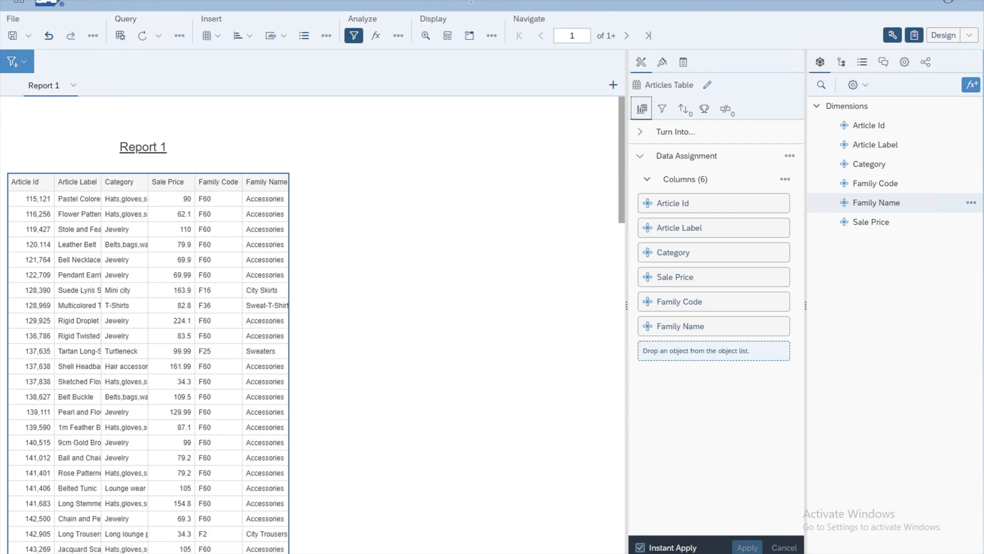
Close the open New Document 1 and discard its unsaved modifications.
click(528, 3)
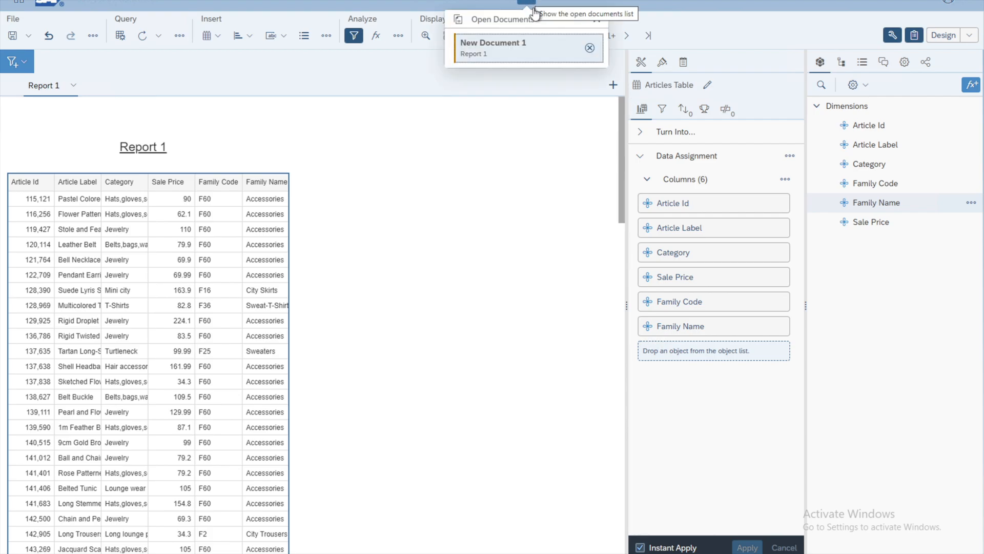
click(590, 48)
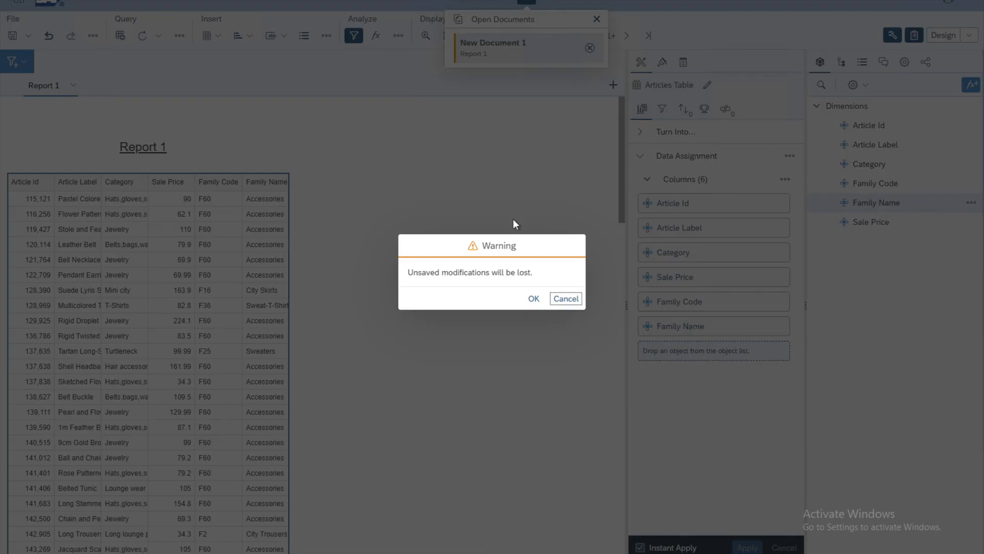
click(534, 299)
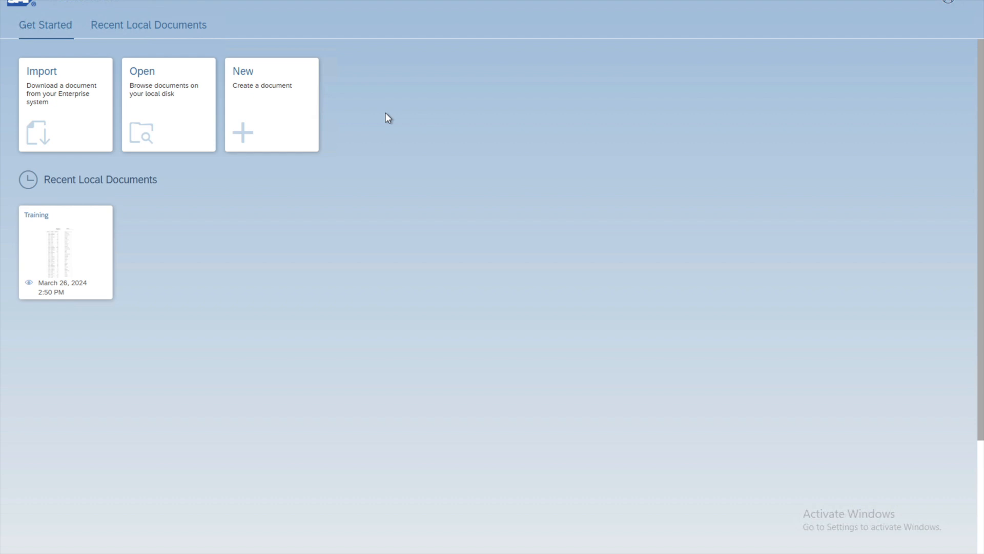
Create a new empty document with no data source.
click(277, 106)
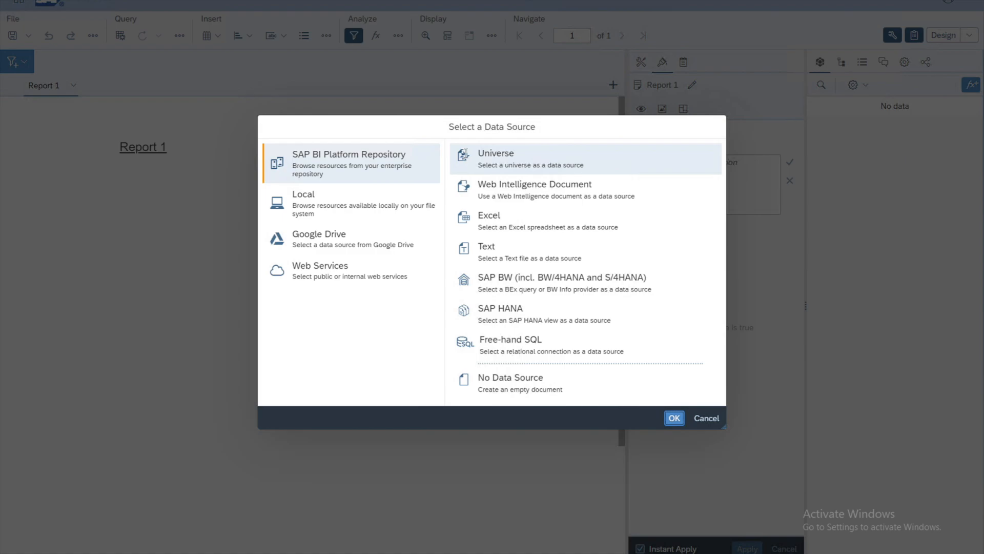
click(510, 387)
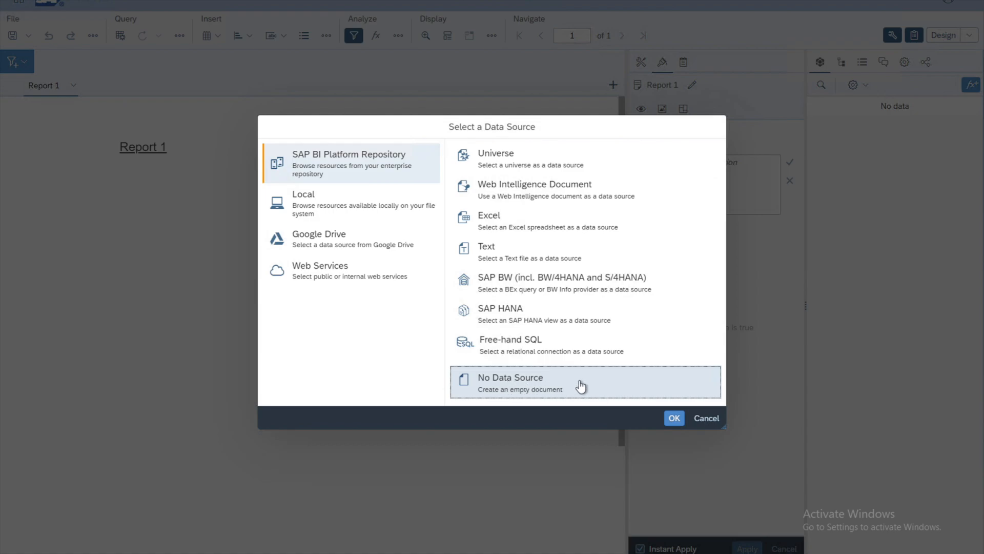
click(674, 418)
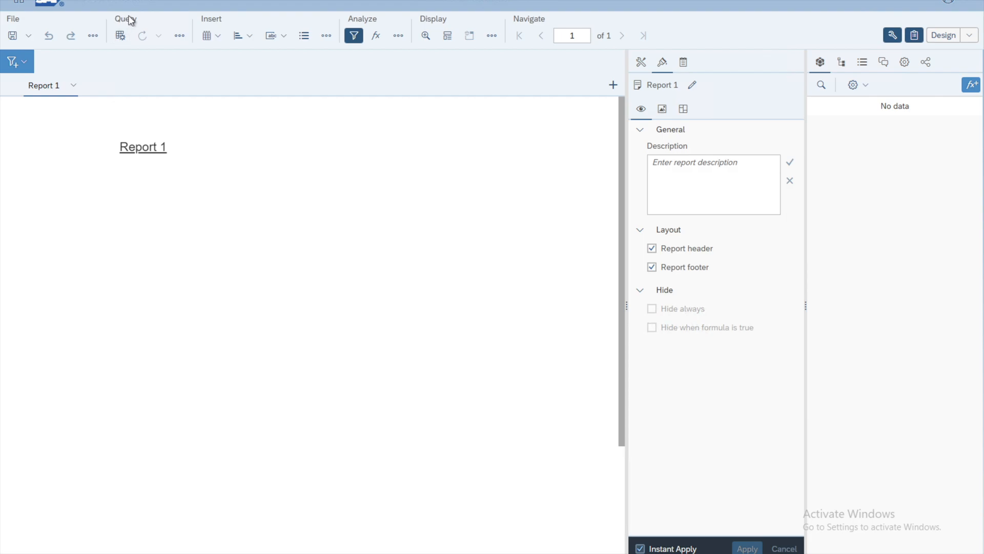
Add a query to the document based on the 000_BODEMO2_universe_Zoom universe from the SAP BI Platform Repository.
click(121, 36)
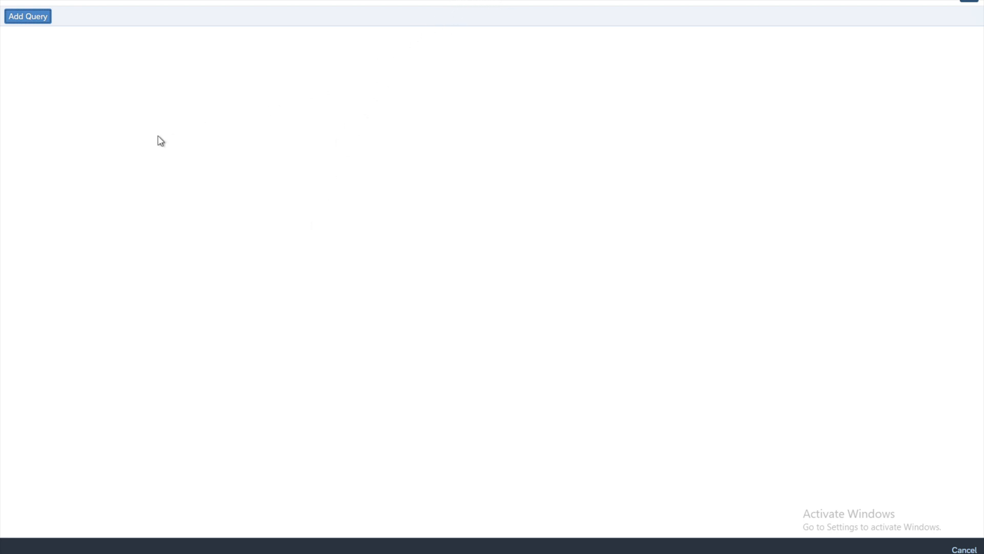
click(28, 18)
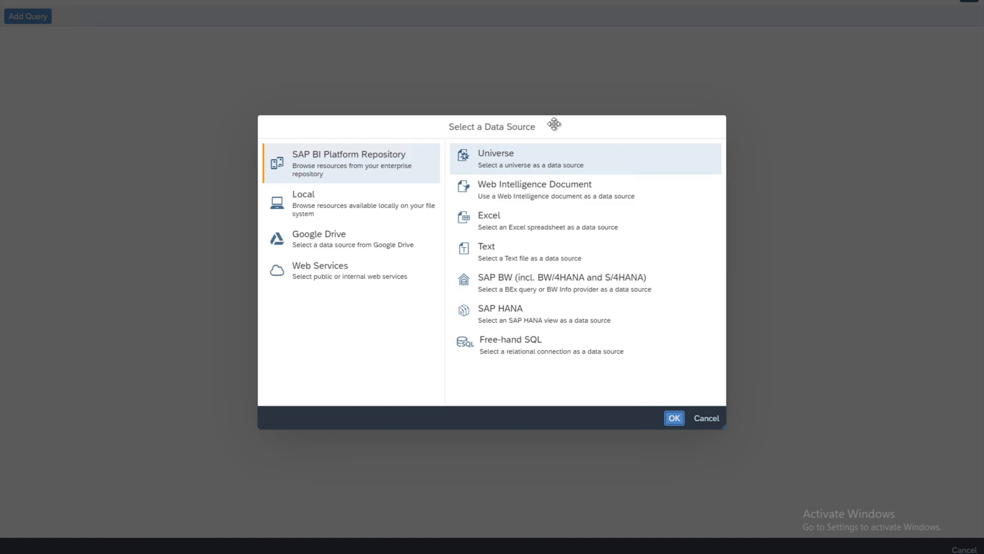
click(506, 166)
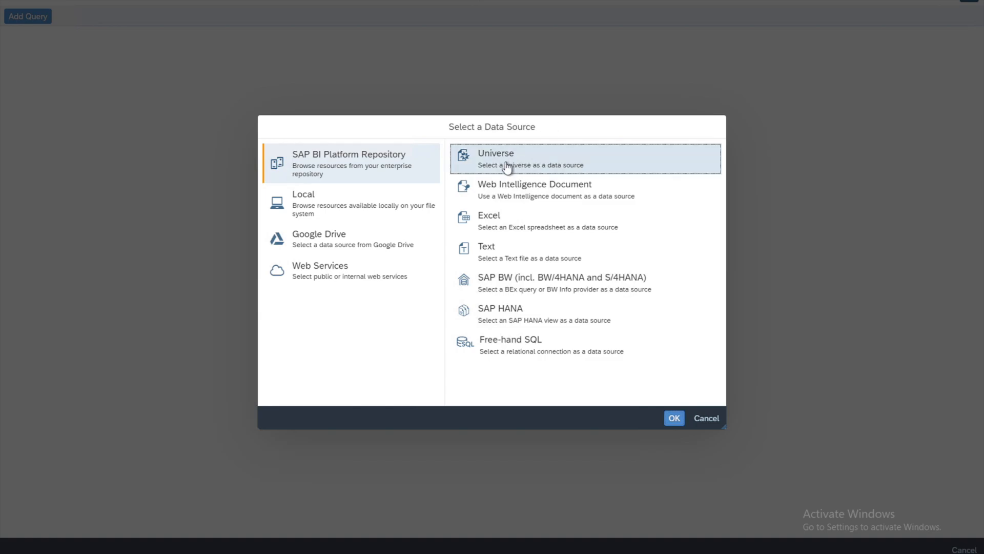
click(674, 419)
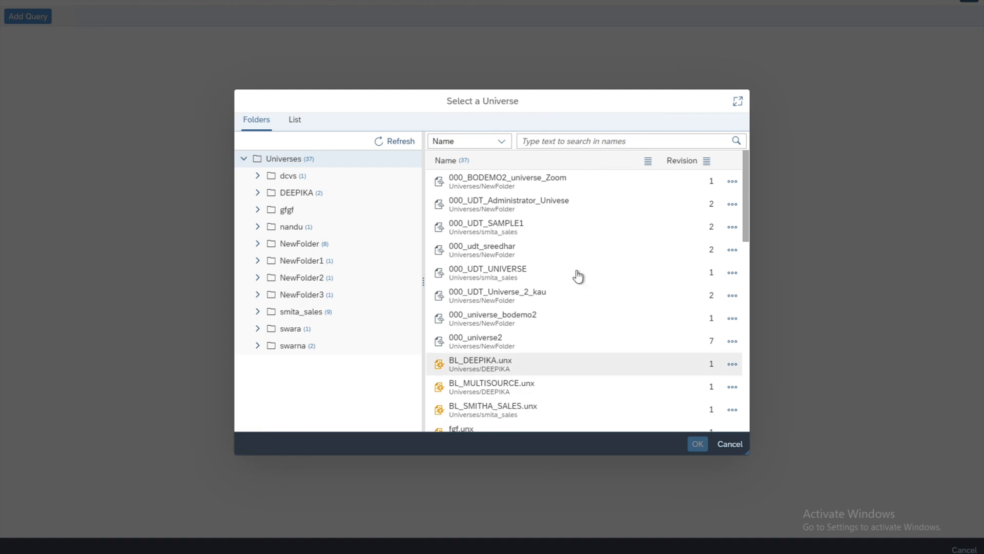
click(558, 184)
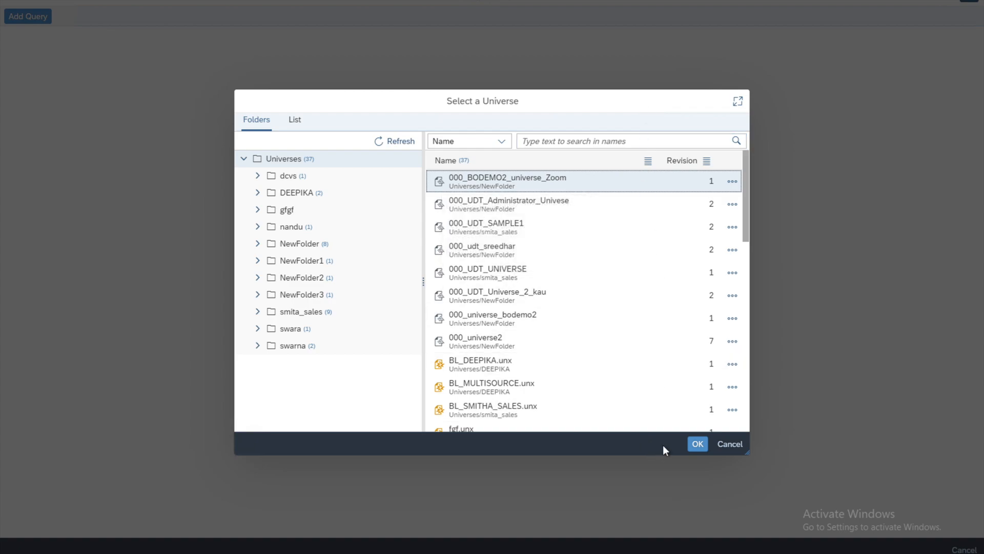
click(698, 444)
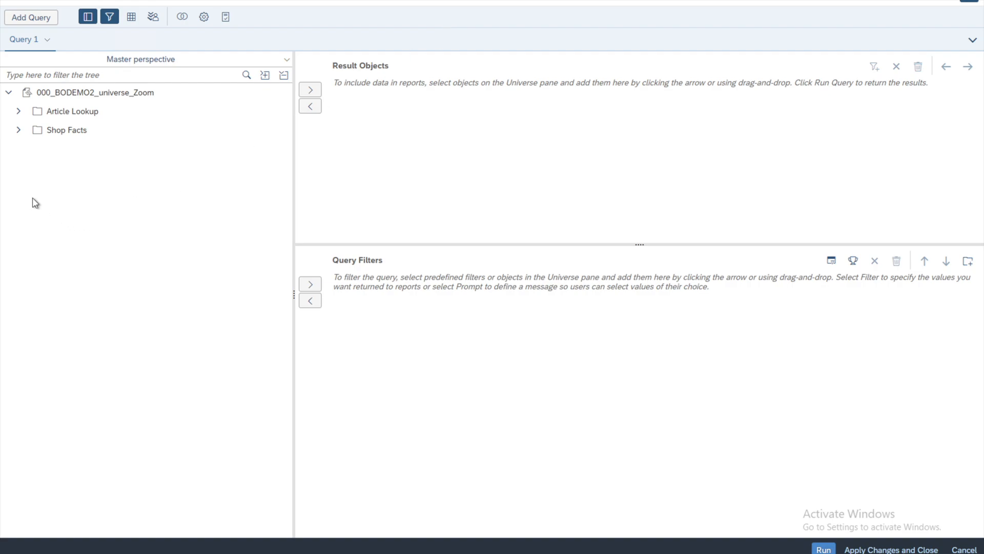
Add Article Id, Color Code, Margin and Amount Sold from the Shop Facts folder to the query's result objects.
click(19, 131)
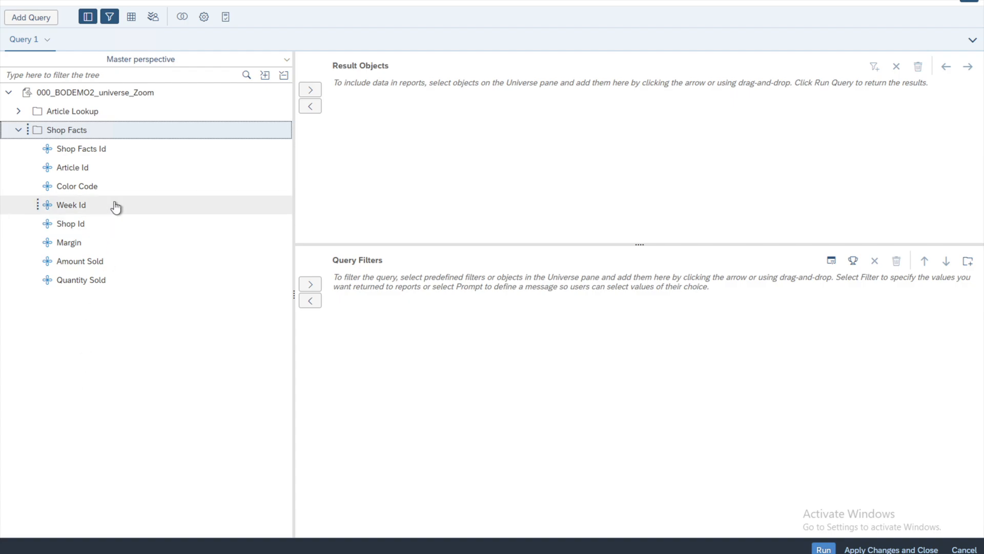
double_click(82, 170)
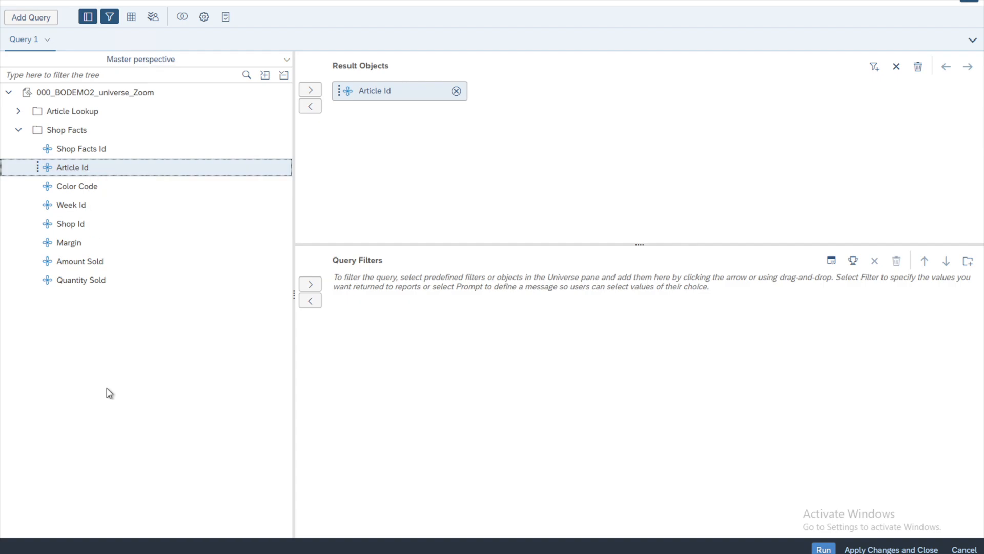
double_click(95, 191)
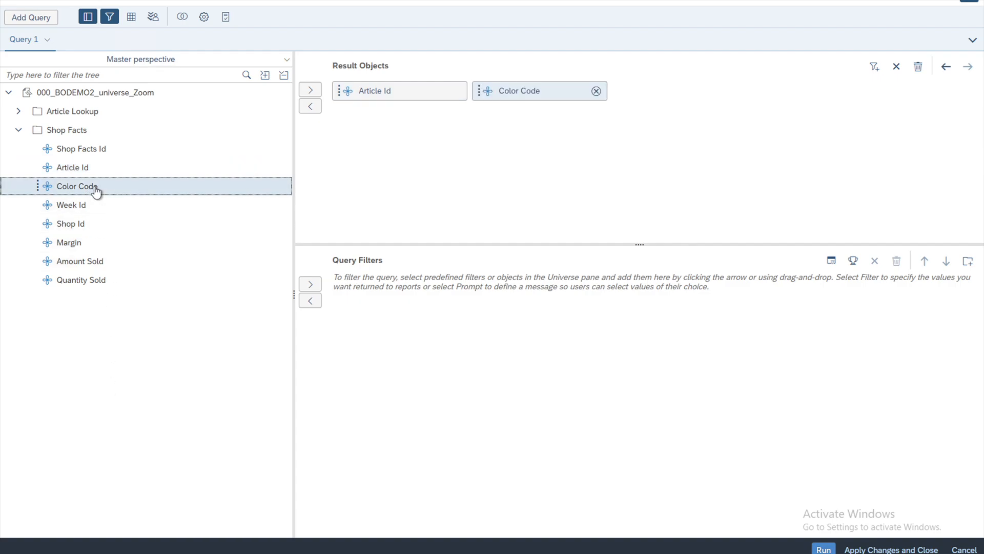
double_click(77, 245)
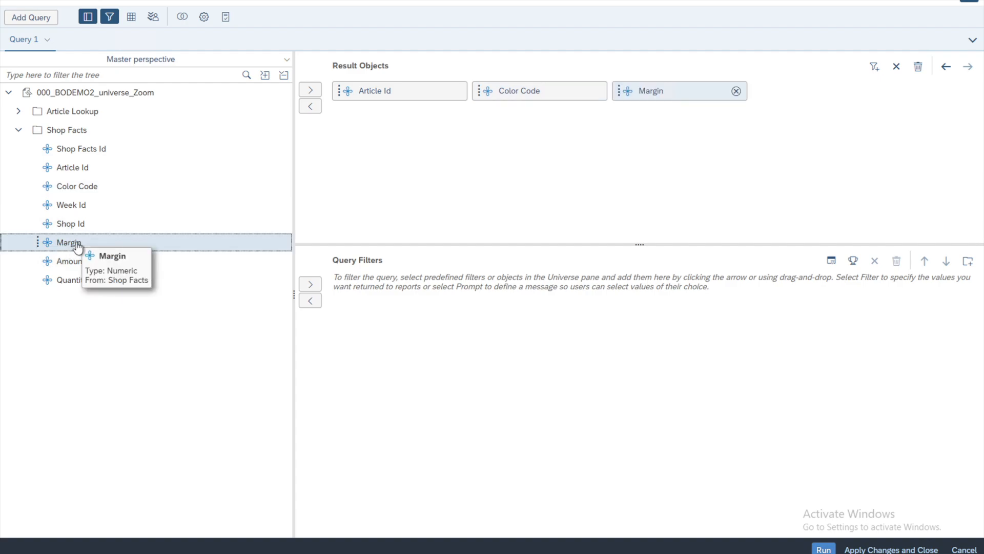
double_click(82, 262)
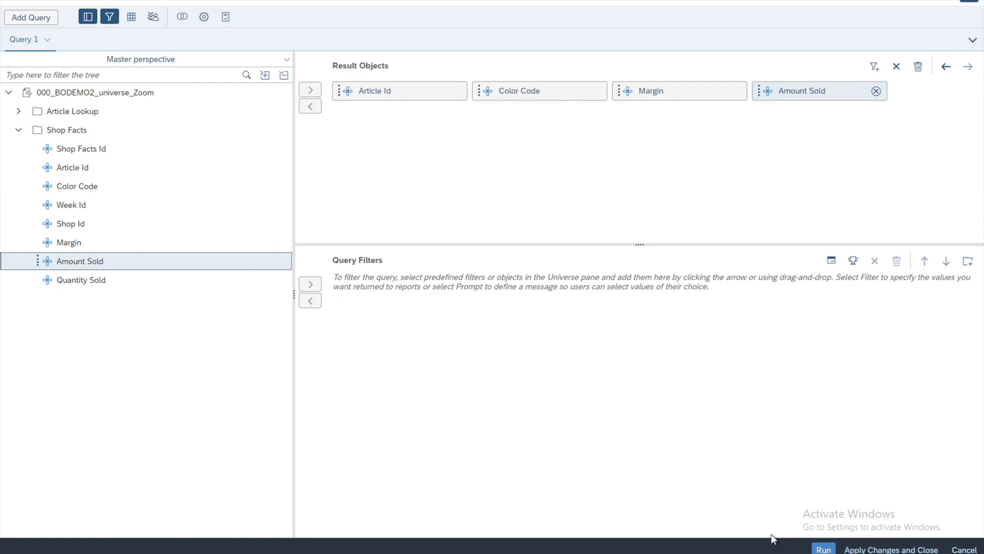
Run the query and include its result objects in the document without generating a table.
click(822, 550)
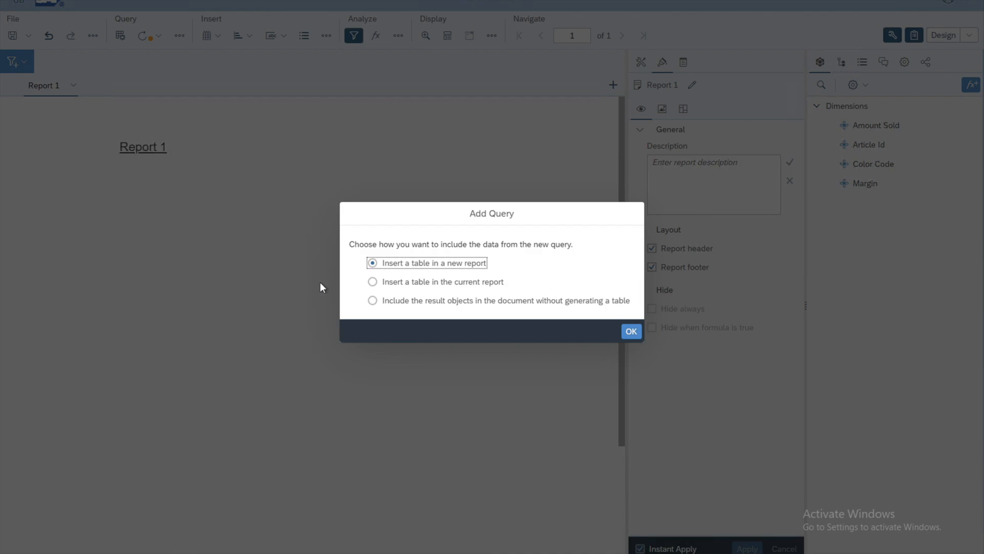
click(373, 282)
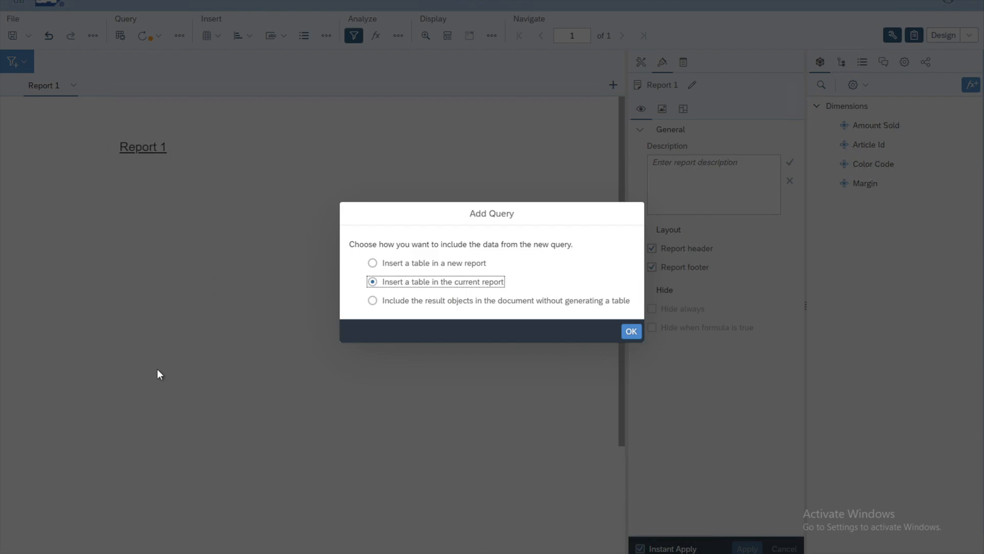
click(373, 301)
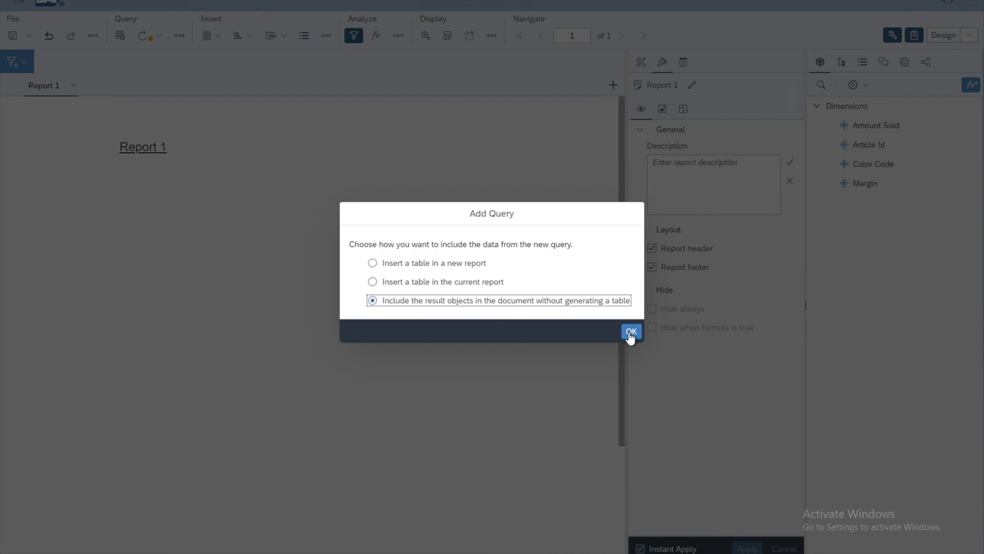
click(631, 332)
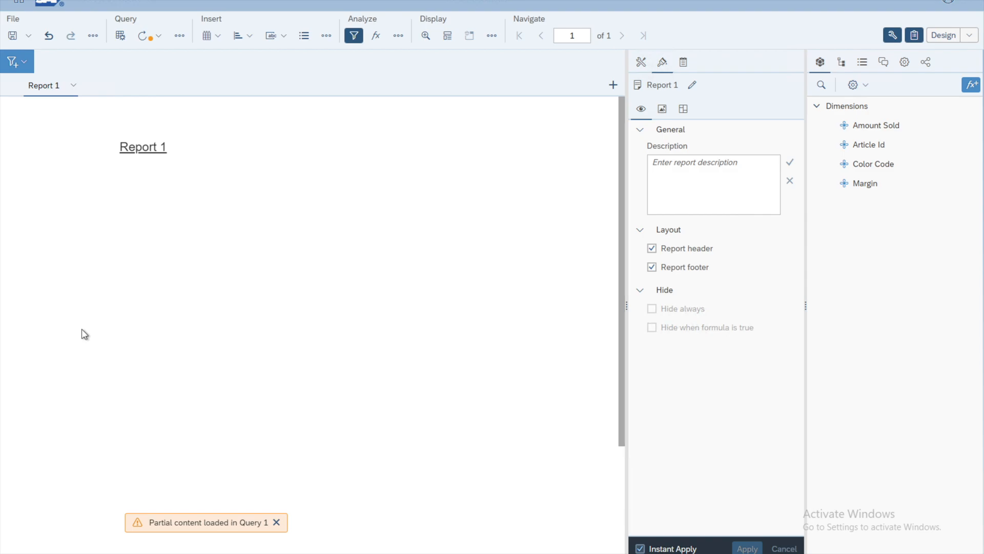
Insert an empty vertical table below the Report 1 title.
click(218, 37)
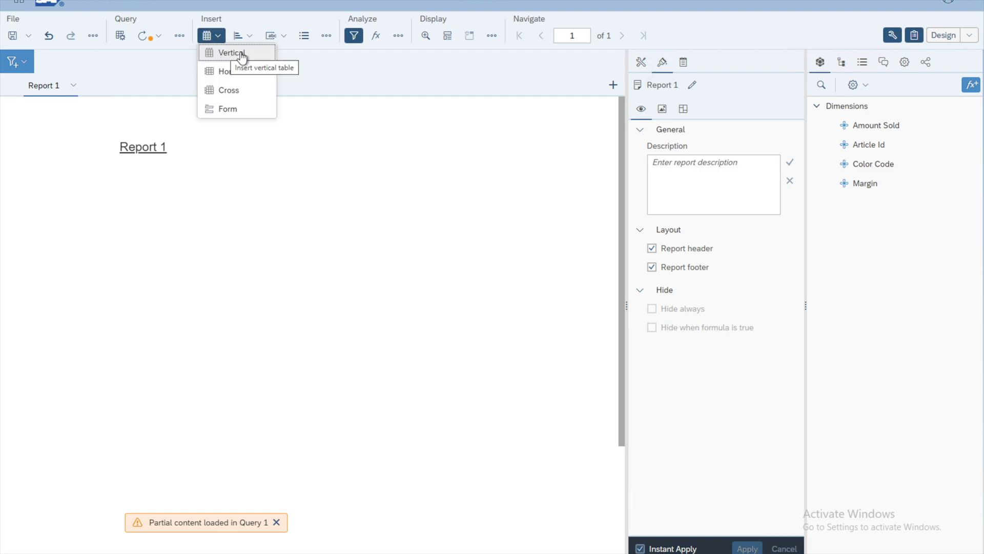
click(241, 54)
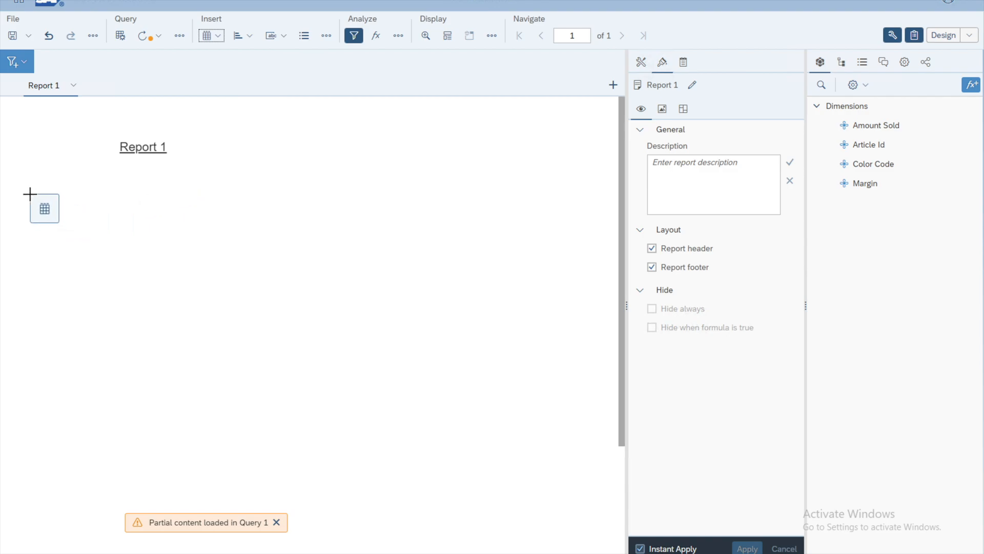
click(30, 193)
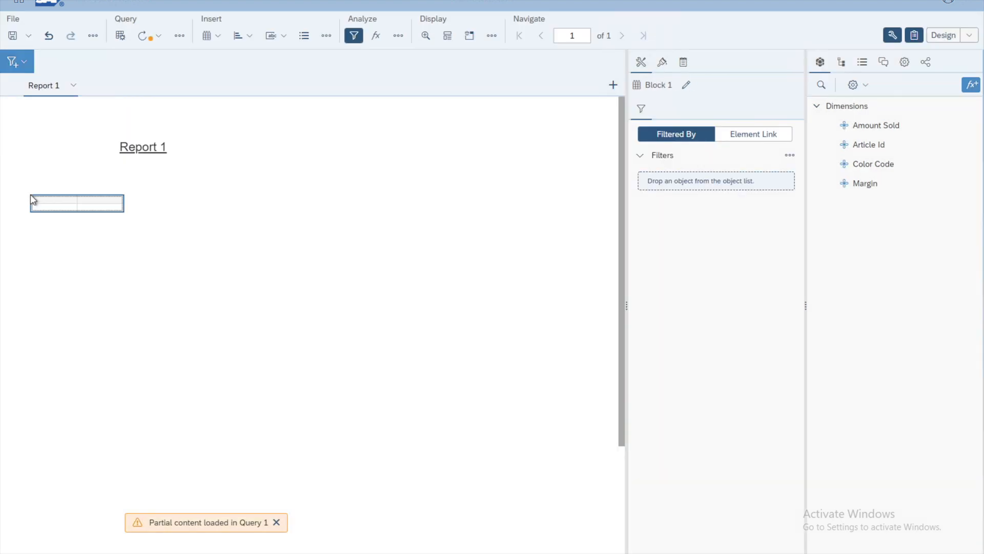
click(45, 285)
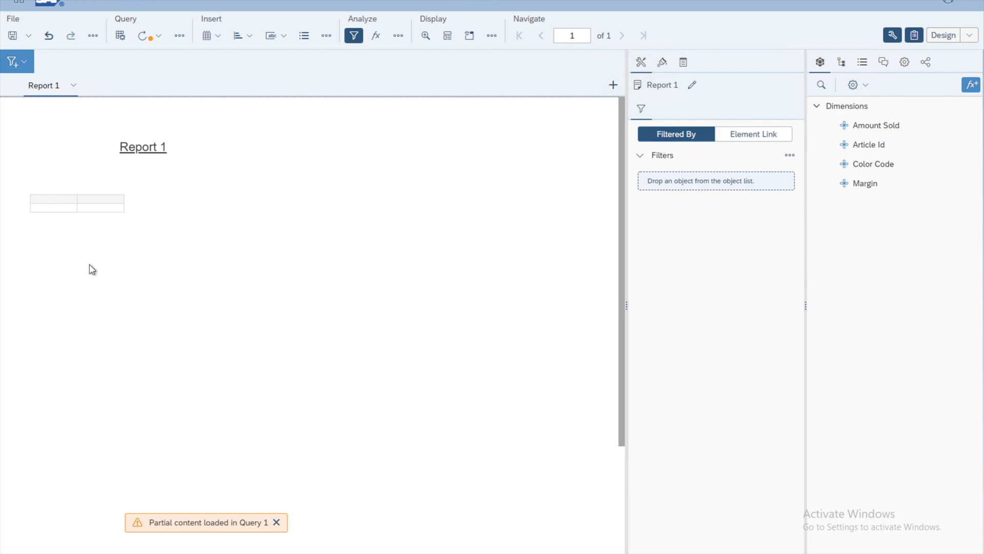
Rename the new table block as Sales Table.
click(95, 200)
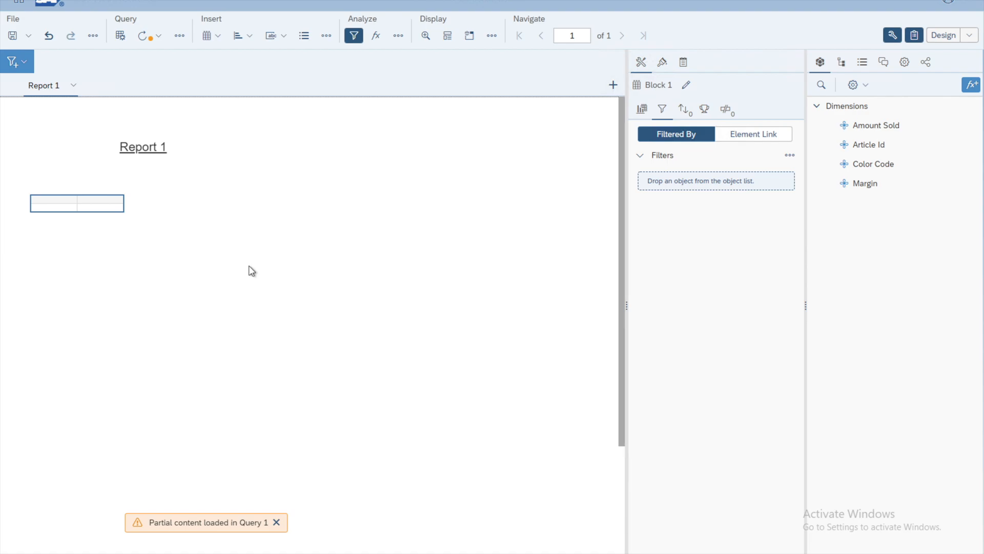
click(686, 87)
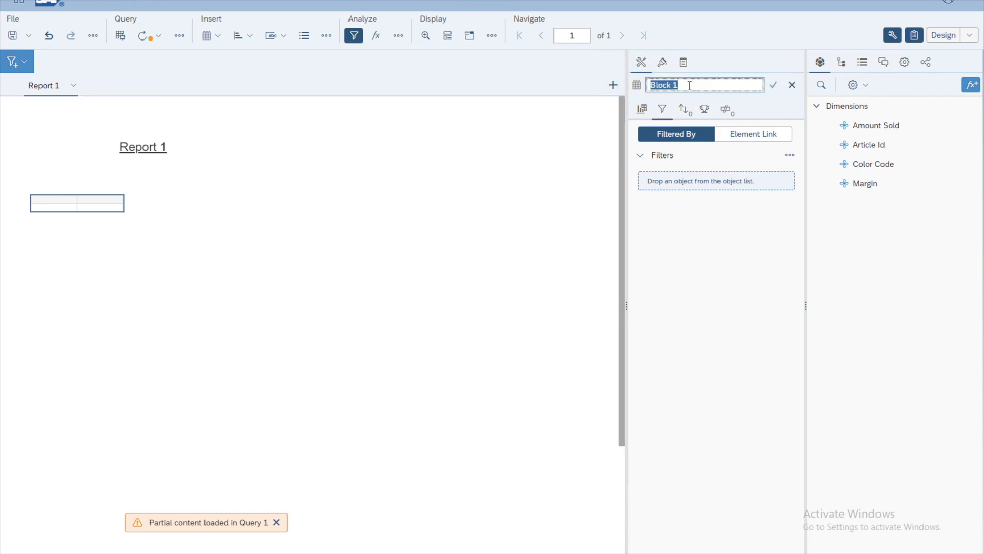
text(Sak)
key(BackSpace)
key(BackSpace)
key(BackSpace)
key(BackSpace)
text(les Table)
click(773, 85)
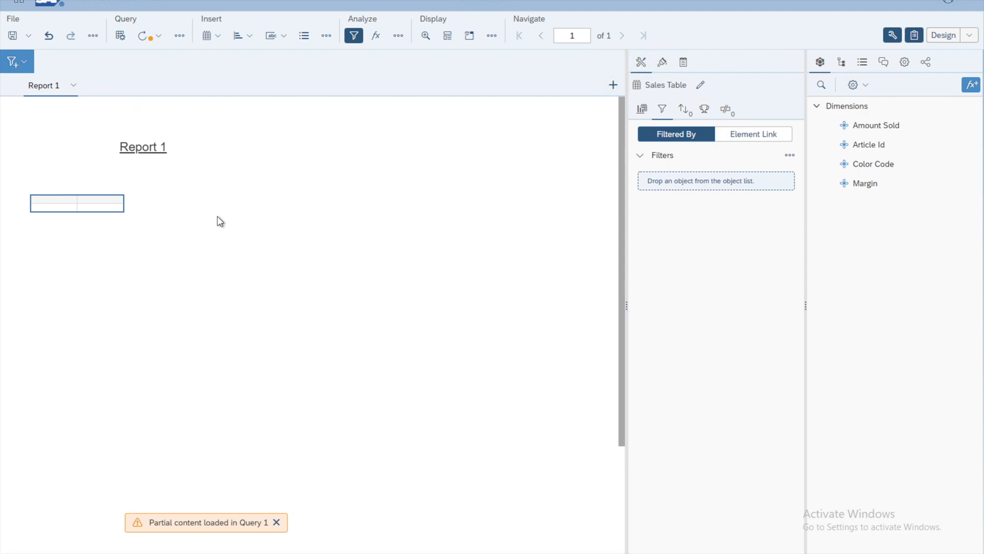
Assign Article Id, Color Code and Margin as columns of the Sales Table, in that order.
click(106, 200)
click(356, 200)
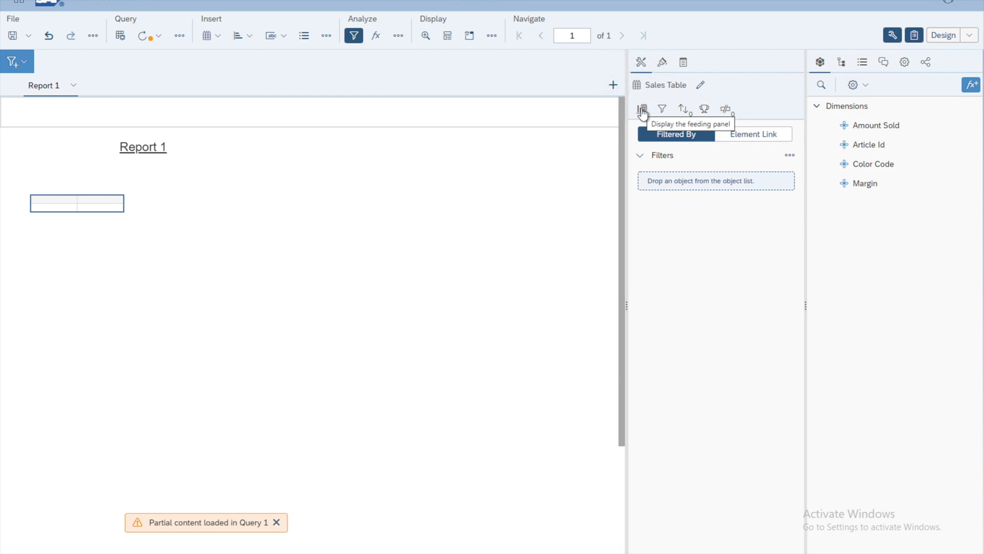
click(643, 110)
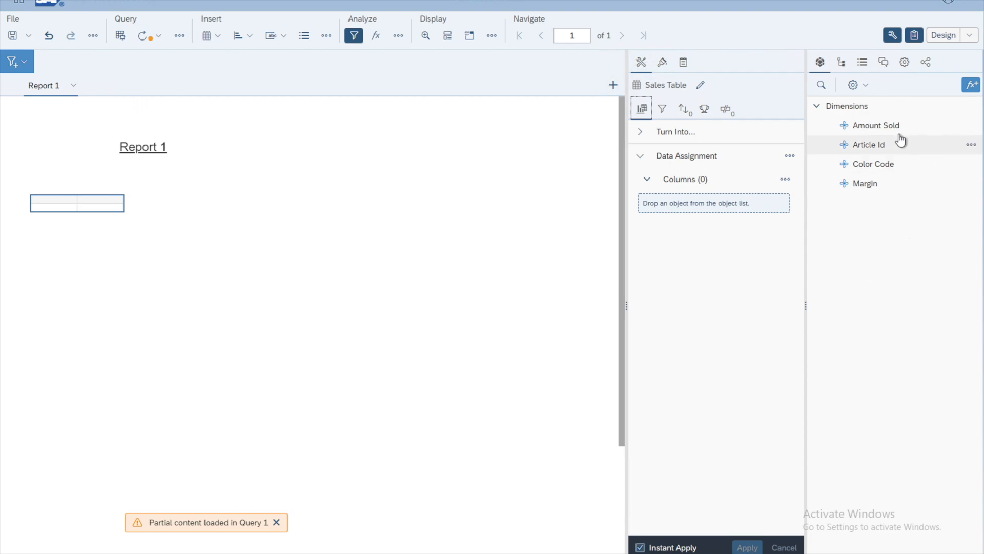
click(880, 150)
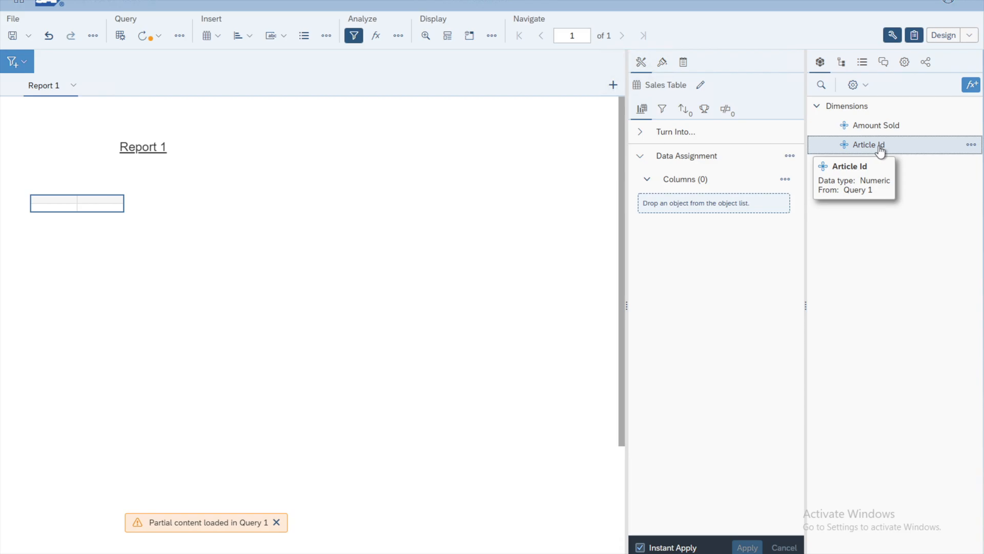
drag(880, 148, 716, 222)
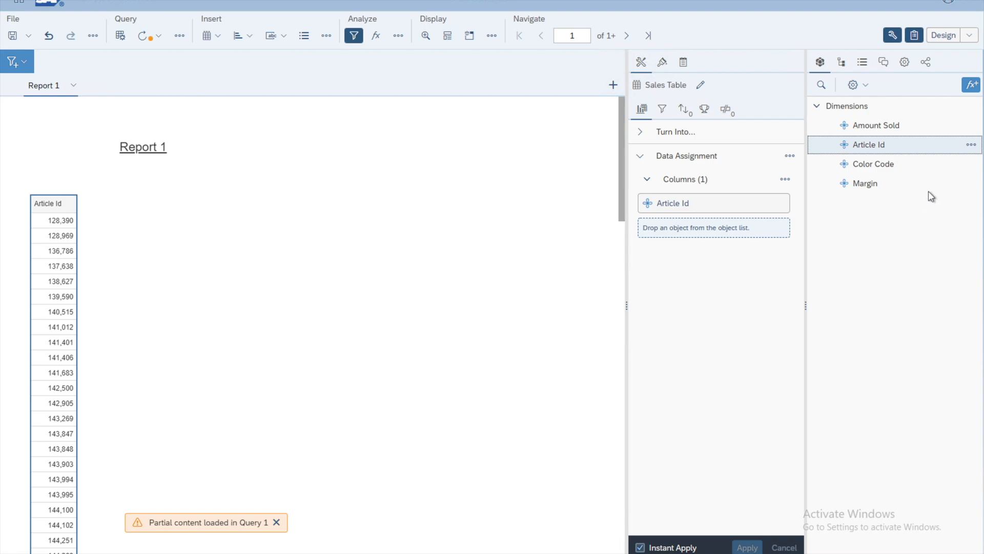
click(887, 170)
drag(887, 170, 732, 237)
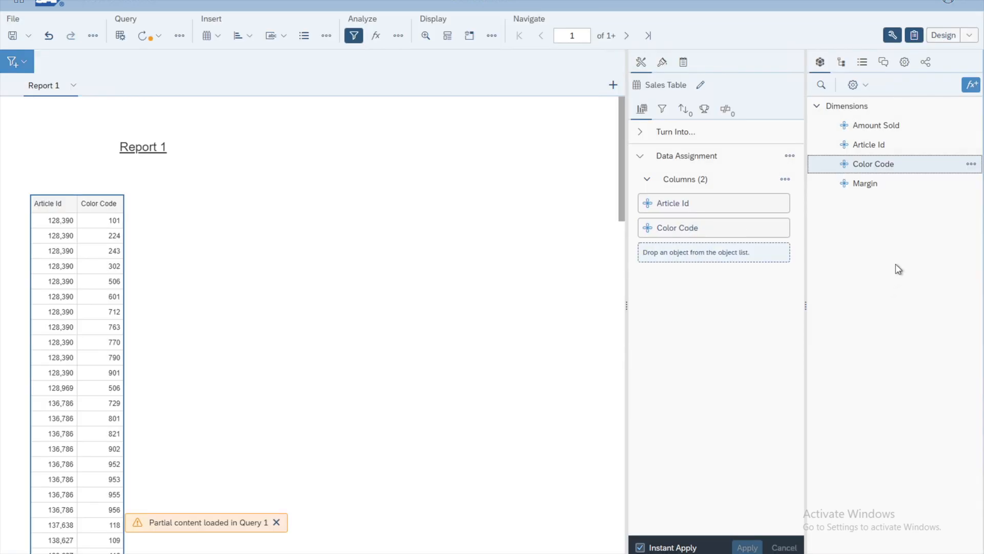
click(870, 188)
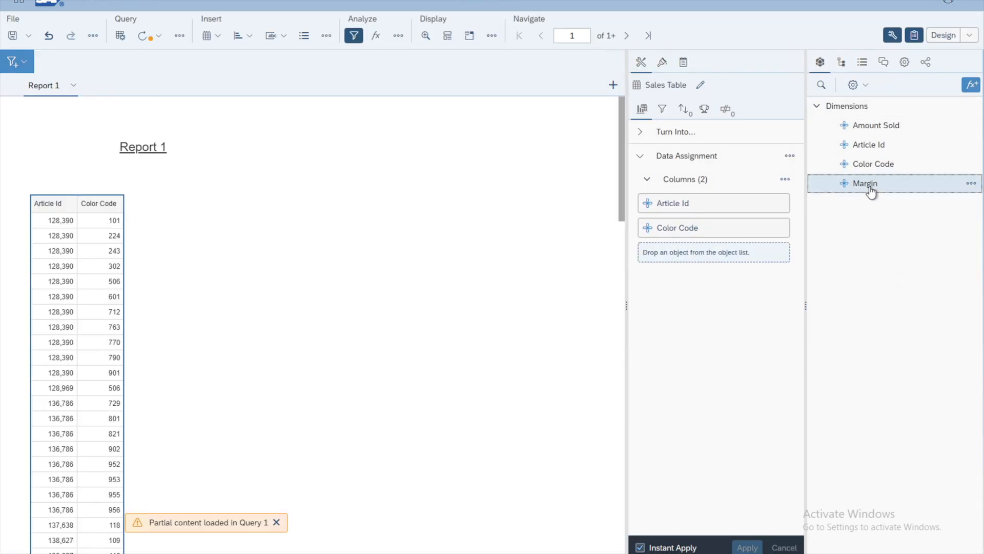
drag(870, 189, 763, 258)
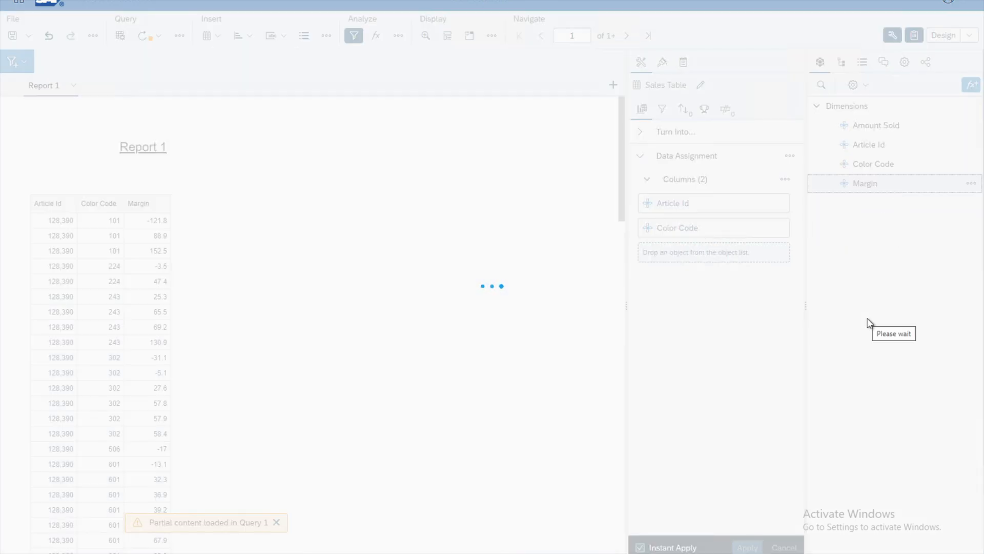
Add Amount Sold as the fourth column of the Sales Table, following Margin.
click(885, 129)
drag(886, 133, 727, 282)
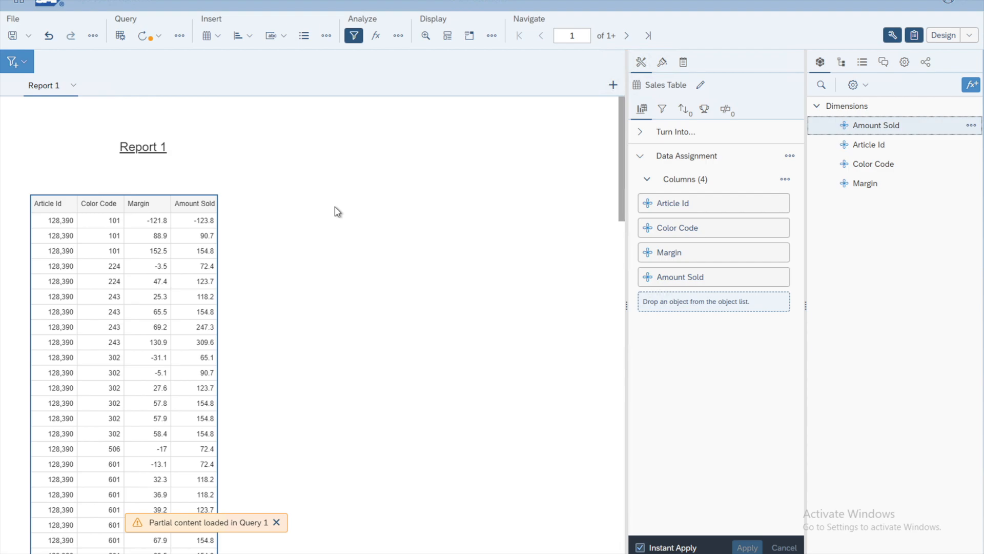
click(460, 251)
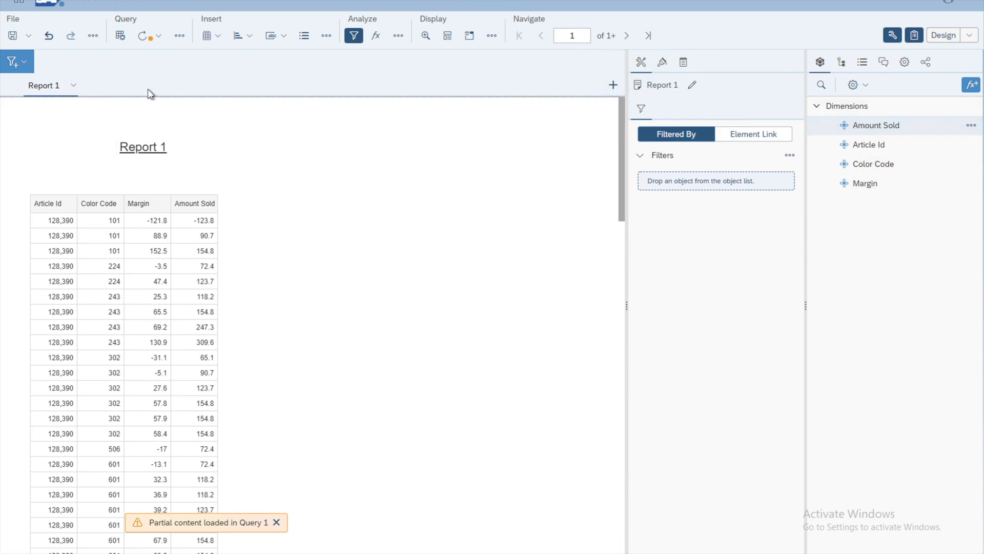
Edit Query 1 to add Quantity Sold from Shop Facts to the result objects, and run the query again.
click(120, 37)
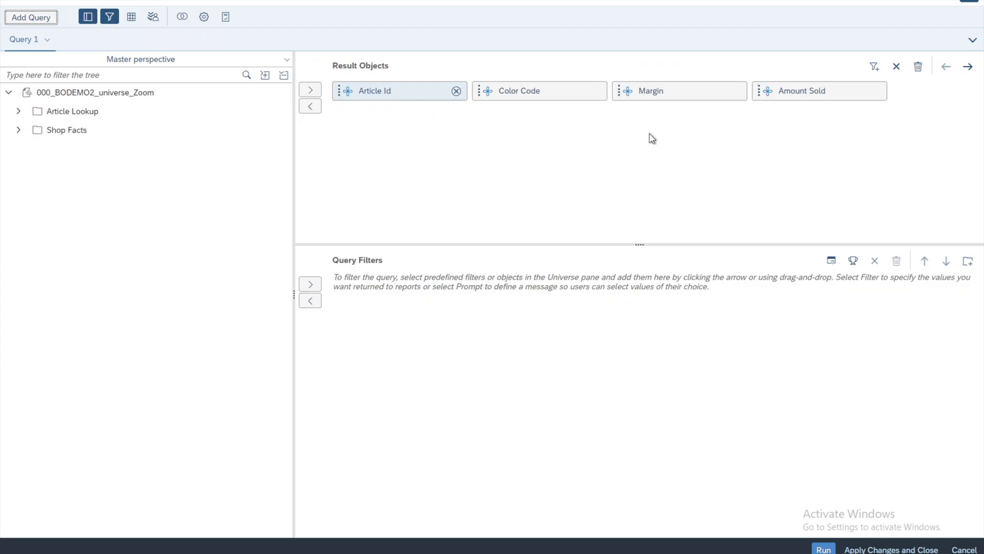
click(19, 131)
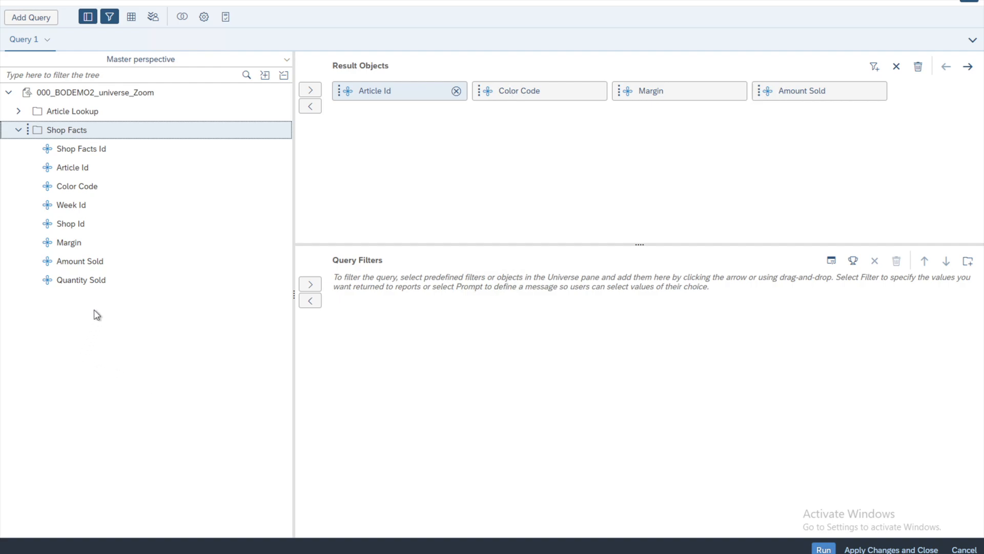
click(66, 285)
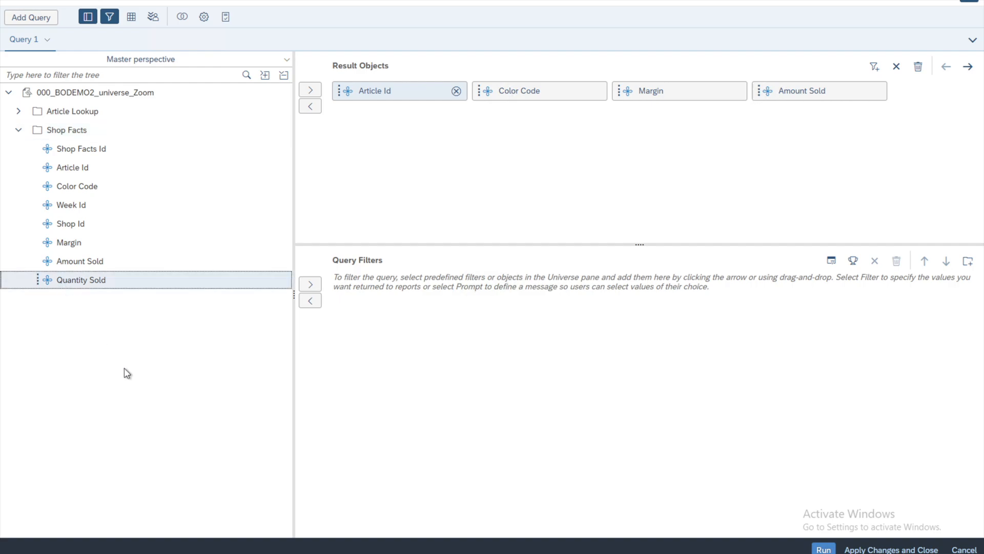
double_click(91, 287)
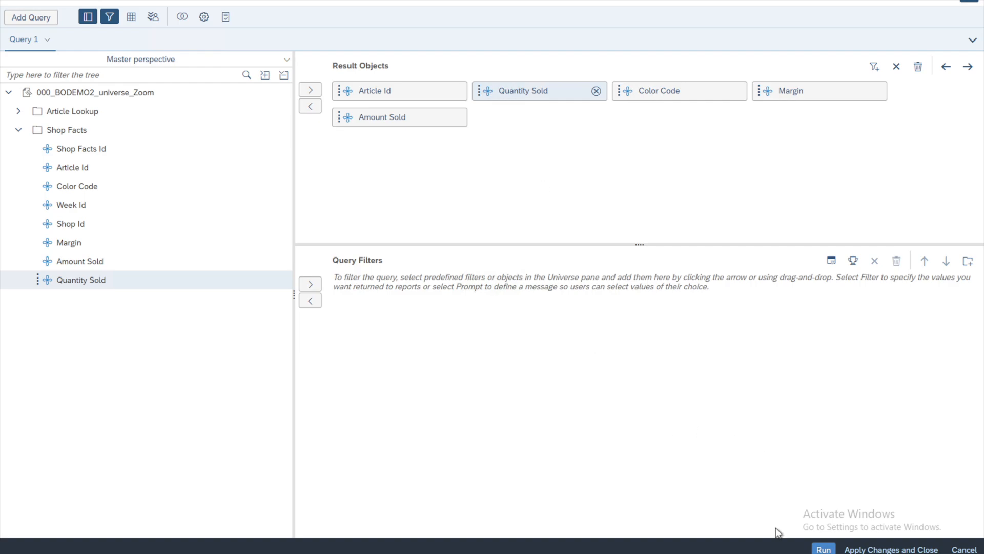
click(824, 548)
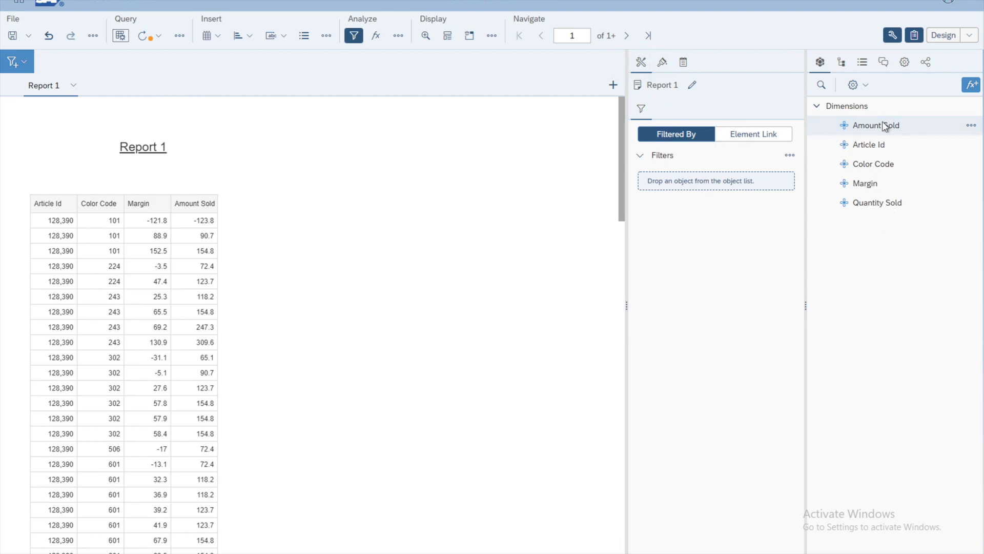
Add Quantity Sold as the last column of the Sales Table, following Amount Sold.
click(880, 206)
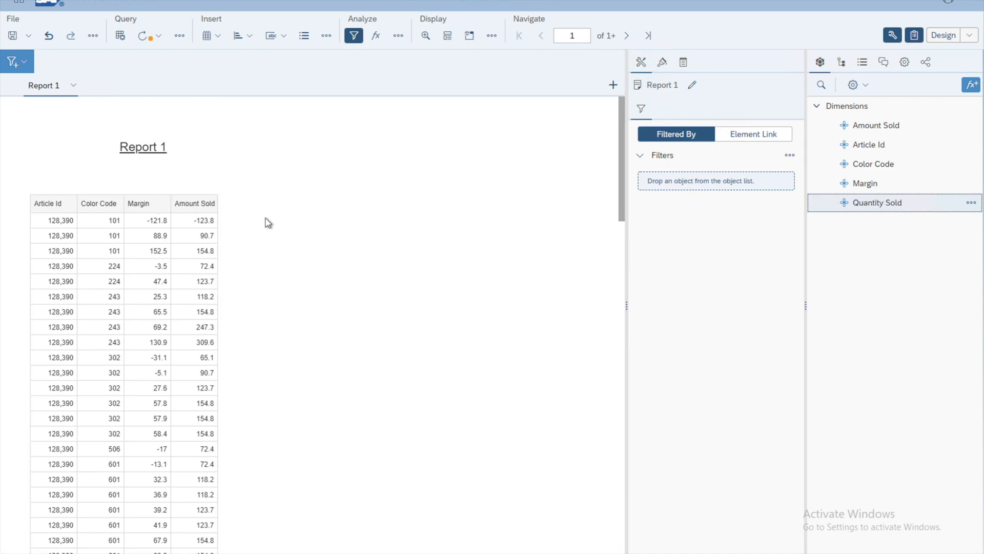
click(165, 201)
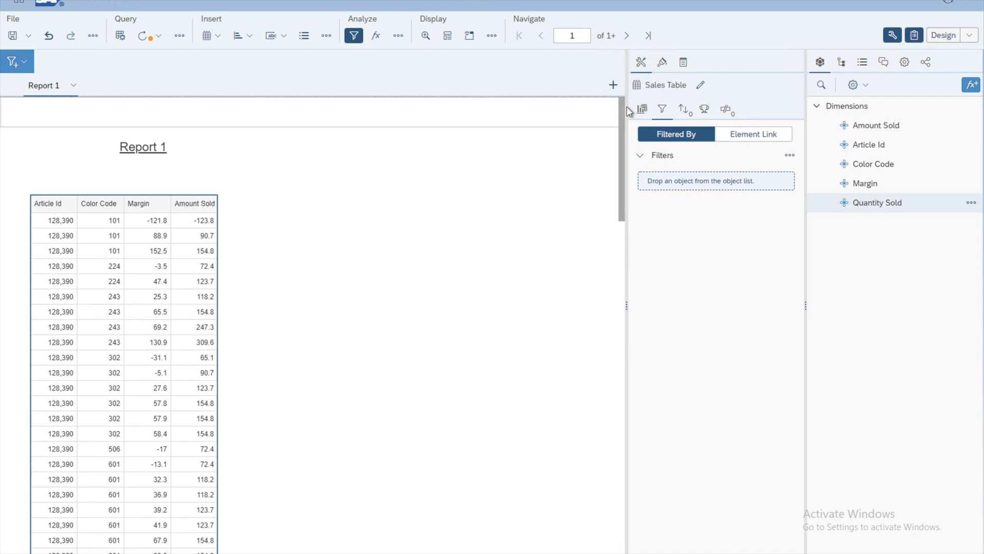
click(642, 111)
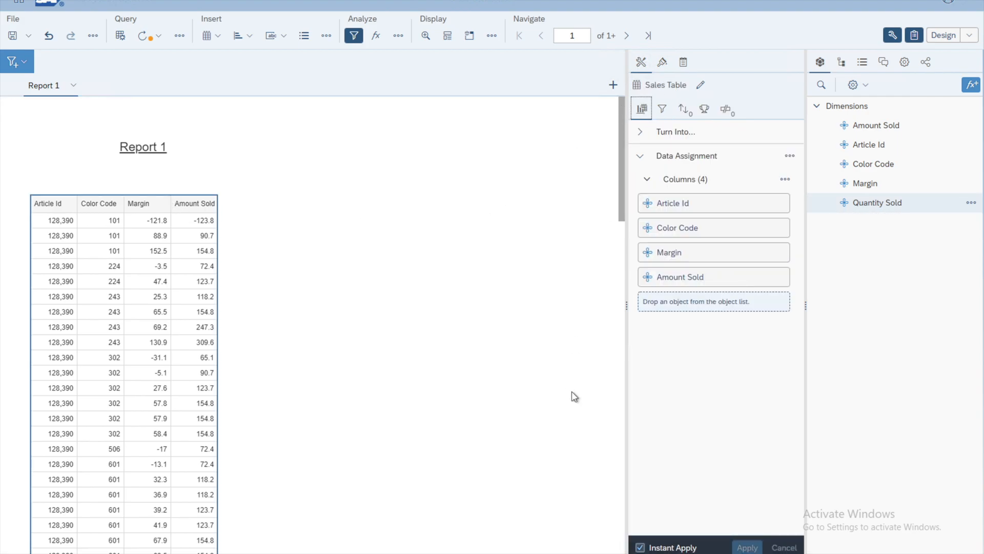
click(877, 204)
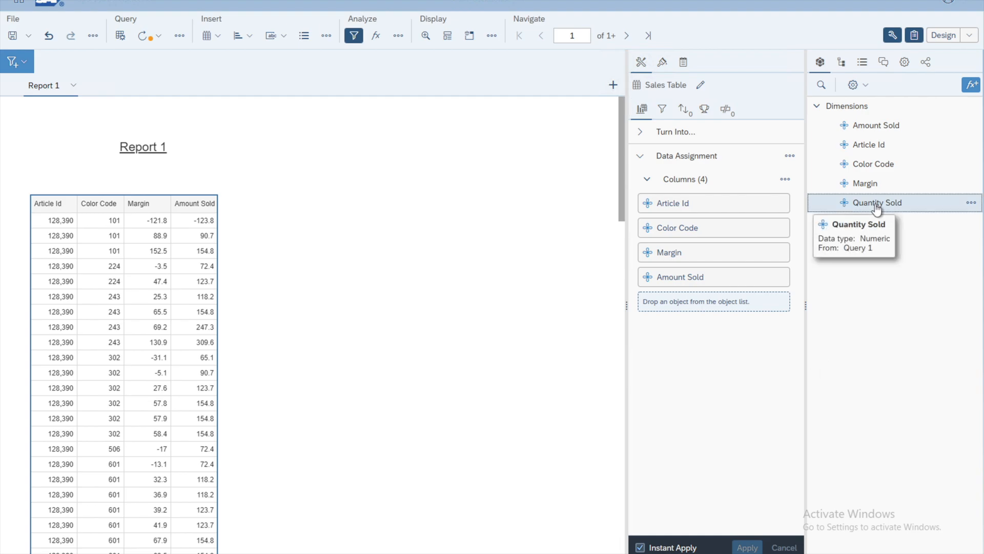
drag(877, 207, 737, 306)
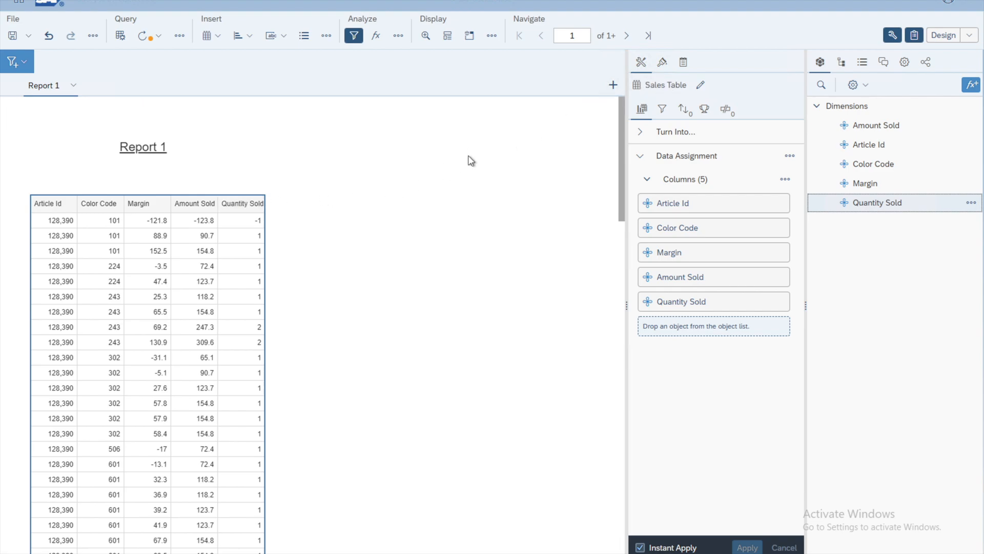
click(332, 220)
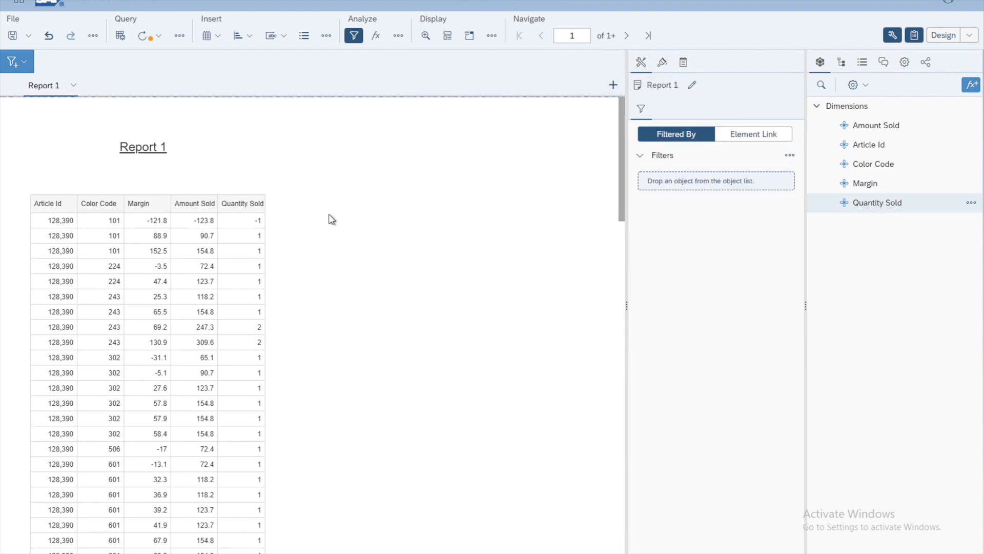
Rename the Report 1 report as Sales Report.
click(75, 86)
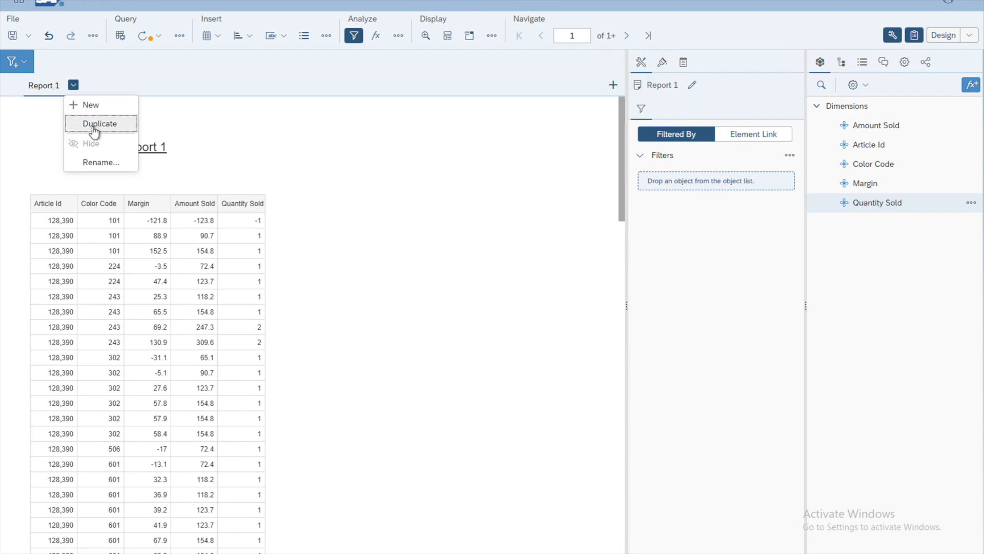
click(101, 162)
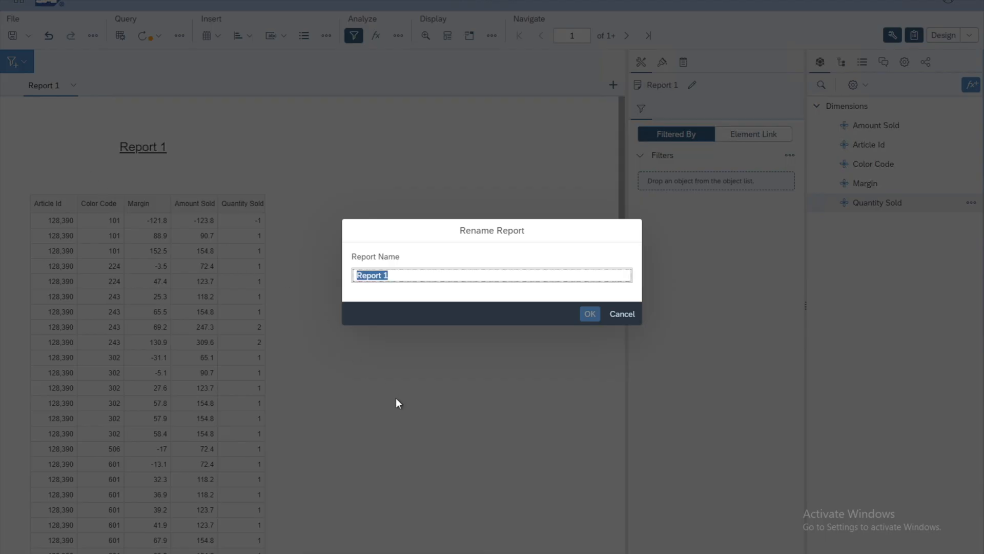
text(Sales Repoe)
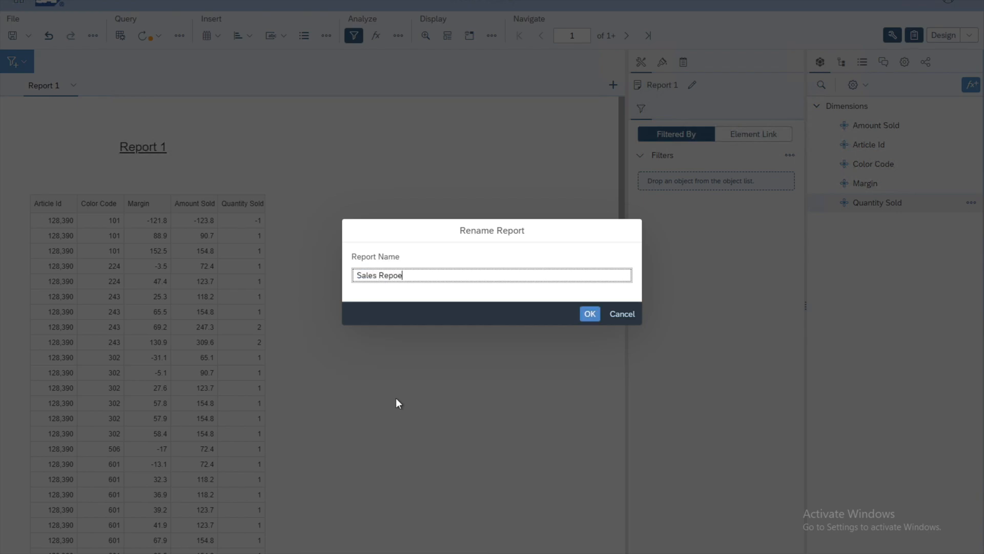
key(BackSpace)
text(rt)
click(585, 314)
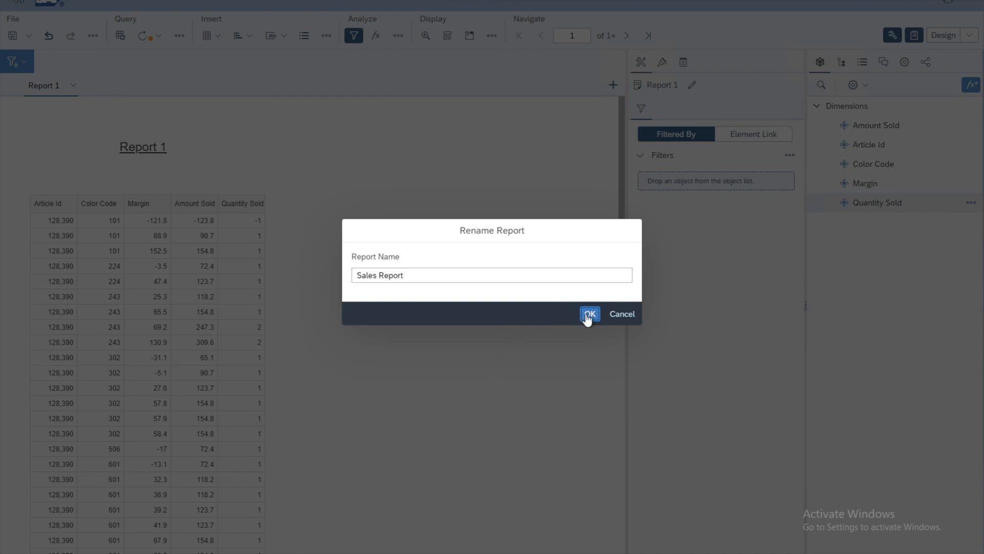